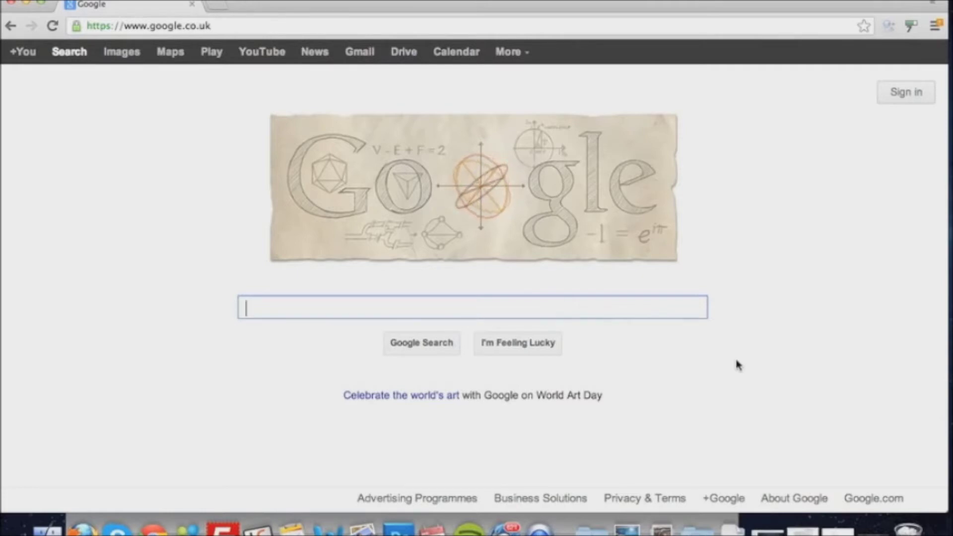
# Step: Search Google for 'tor download' and go to the Tor Project download page
pyautogui.write('tor')
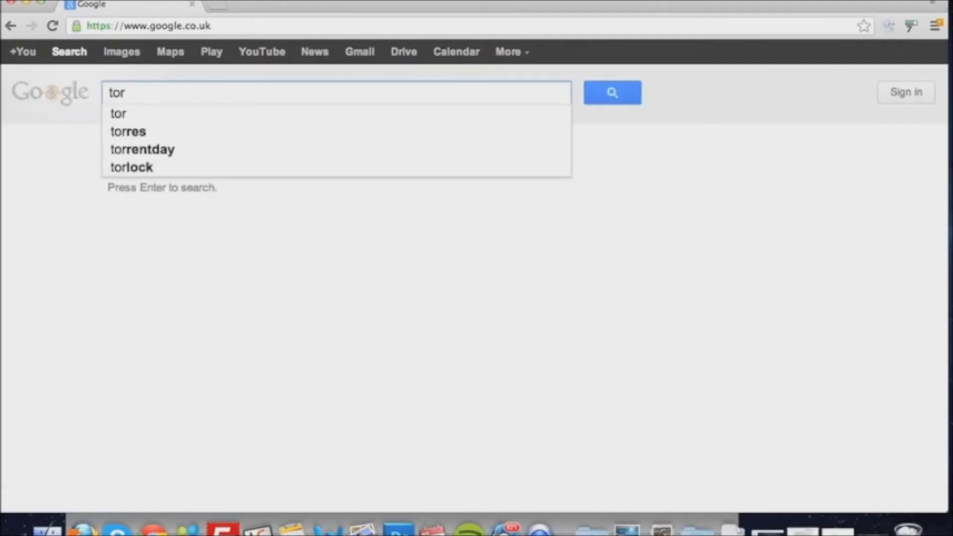
pyautogui.write(' download')
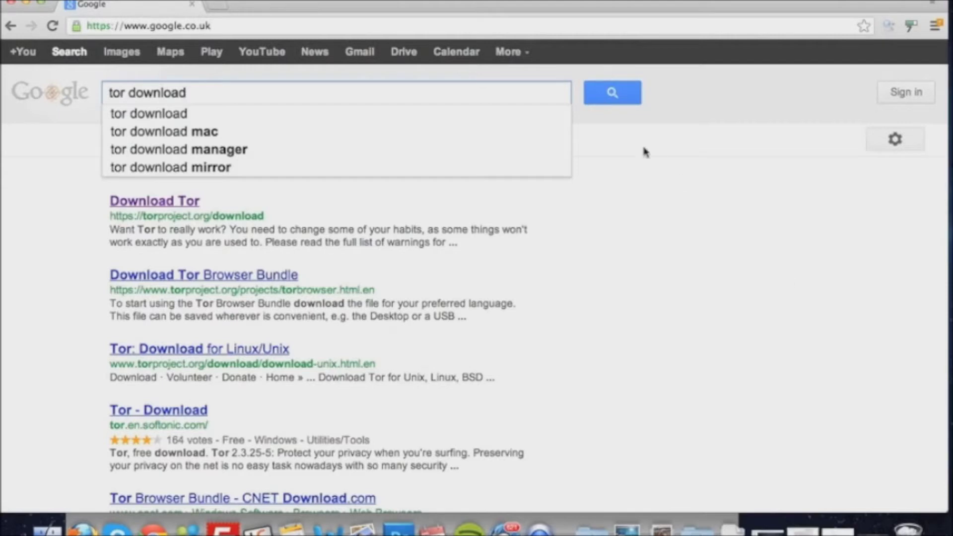
pyautogui.click(626, 92)
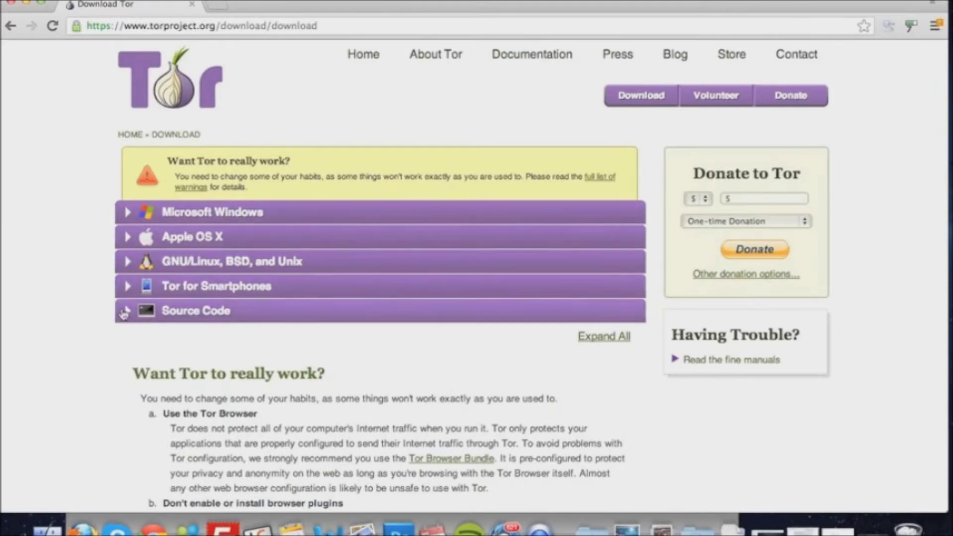
# Step: Download the Tor Browser Bundle zip for Apple OS X
pyautogui.click(217, 244)
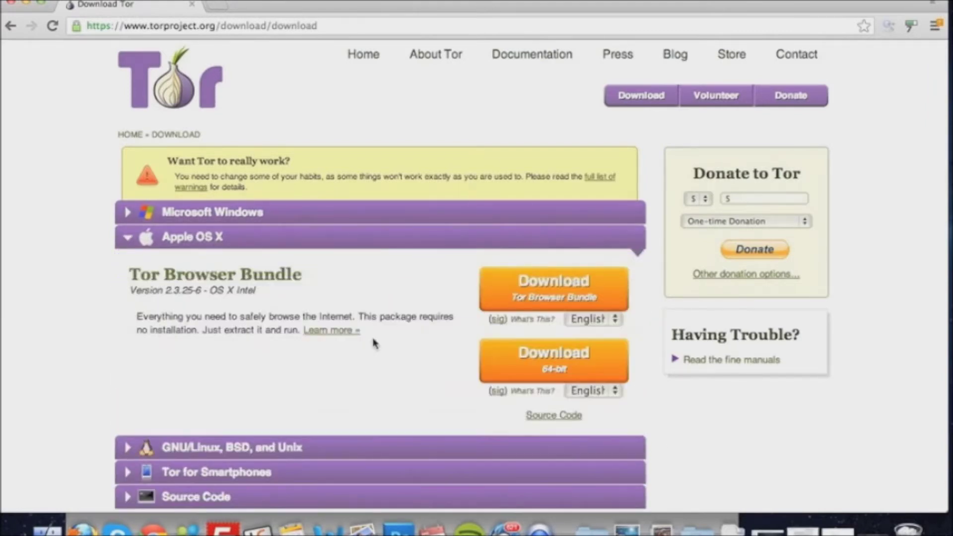
pyautogui.click(588, 290)
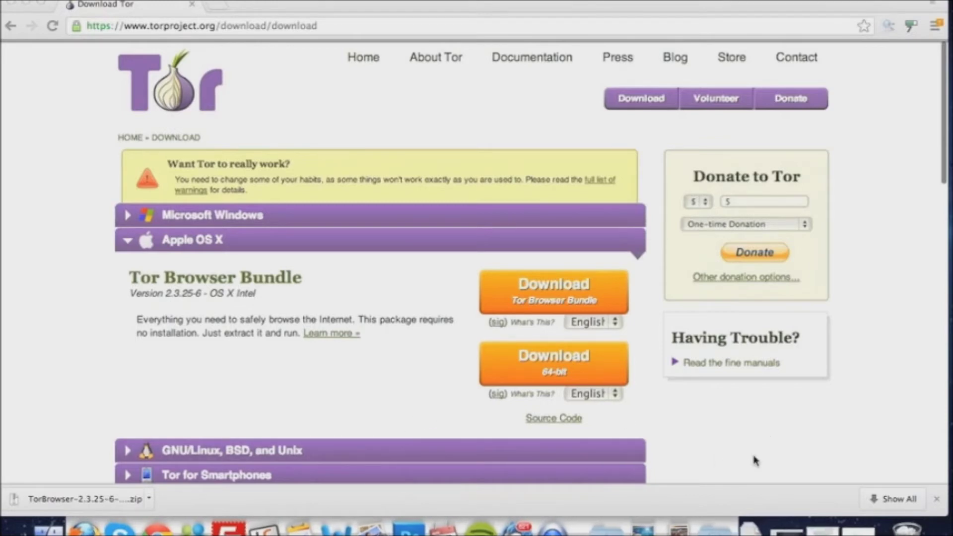
# Step: Unzip the Tor Browser download and launch TorBrowser_en-US 2 from the Downloads stack
pyautogui.click(81, 500)
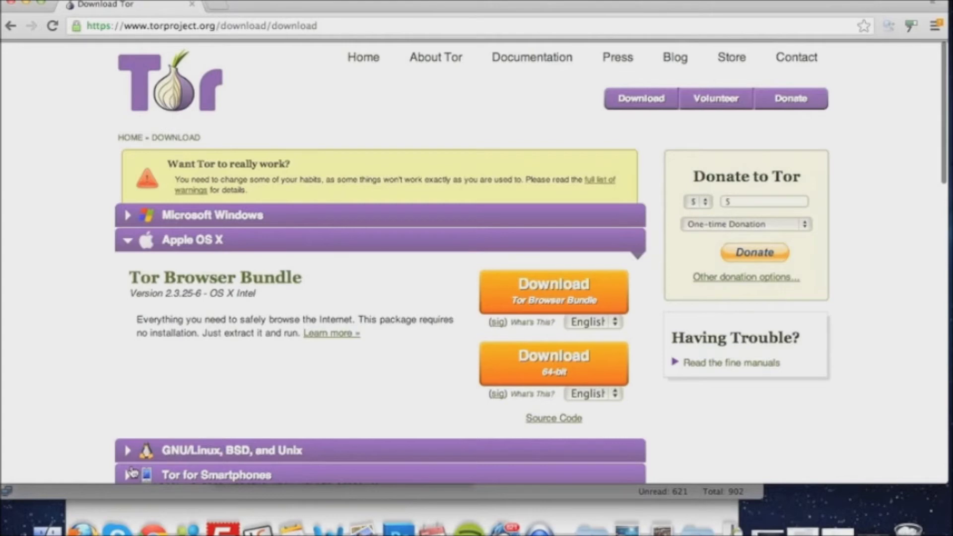
pyautogui.click(733, 528)
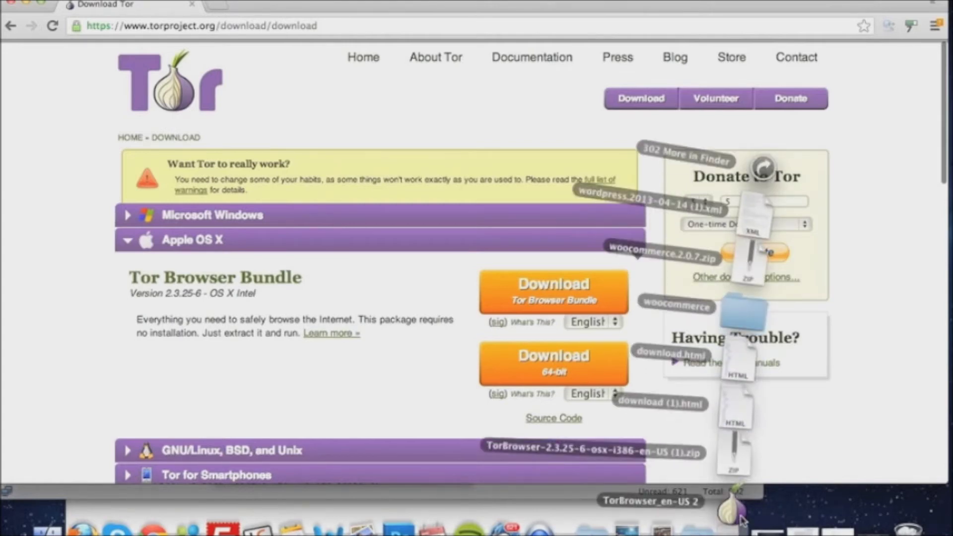
pyautogui.click(740, 519)
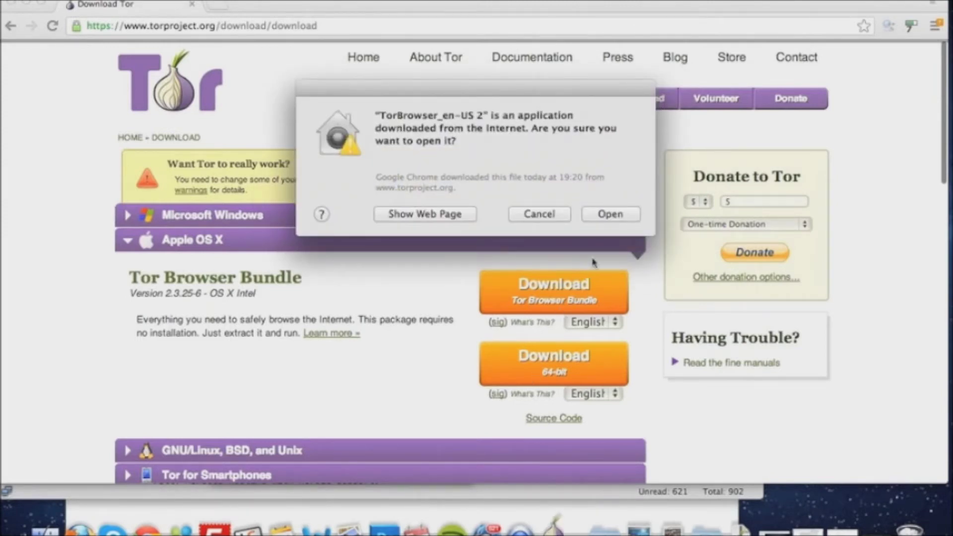
# Step: Allow the downloaded TorBrowser_en-US 2 app to open so Vidalia connects to Tor
pyautogui.click(611, 214)
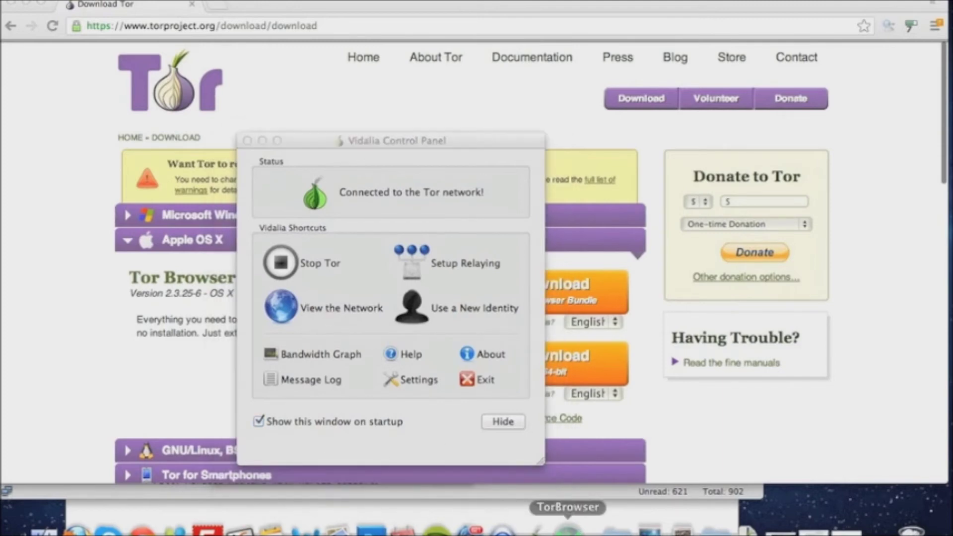
# Step: Bring up the Vidalia Control Panel and view the Tor network map
pyautogui.click(536, 530)
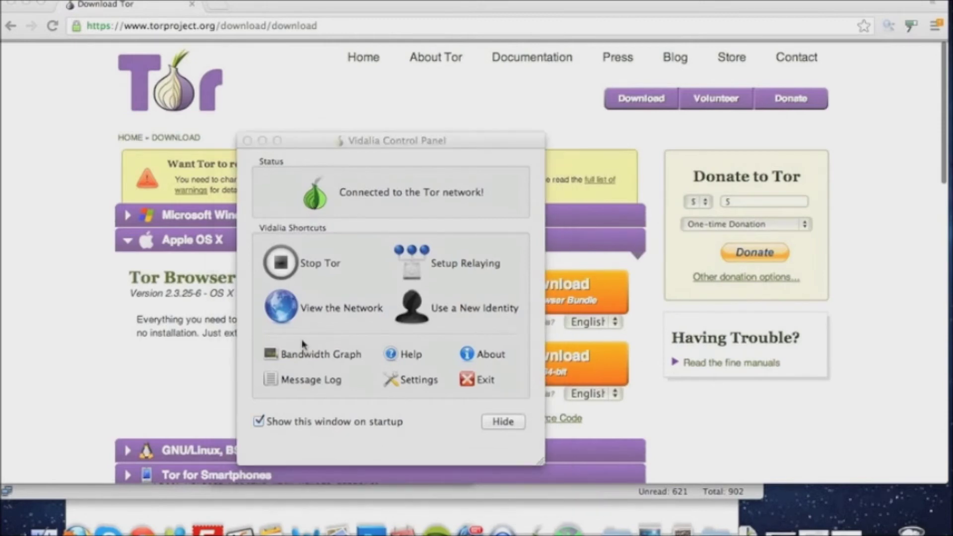
pyautogui.click(339, 309)
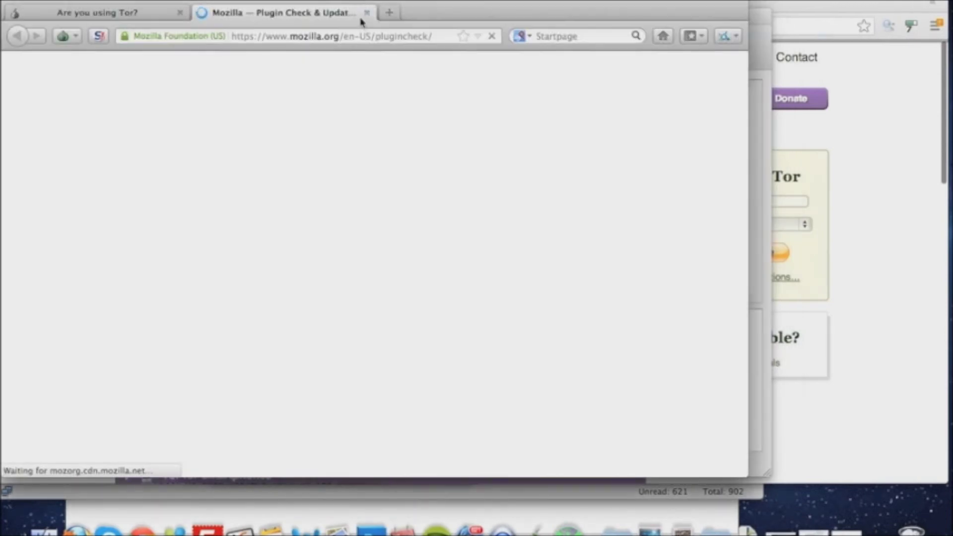
pyautogui.click(367, 12)
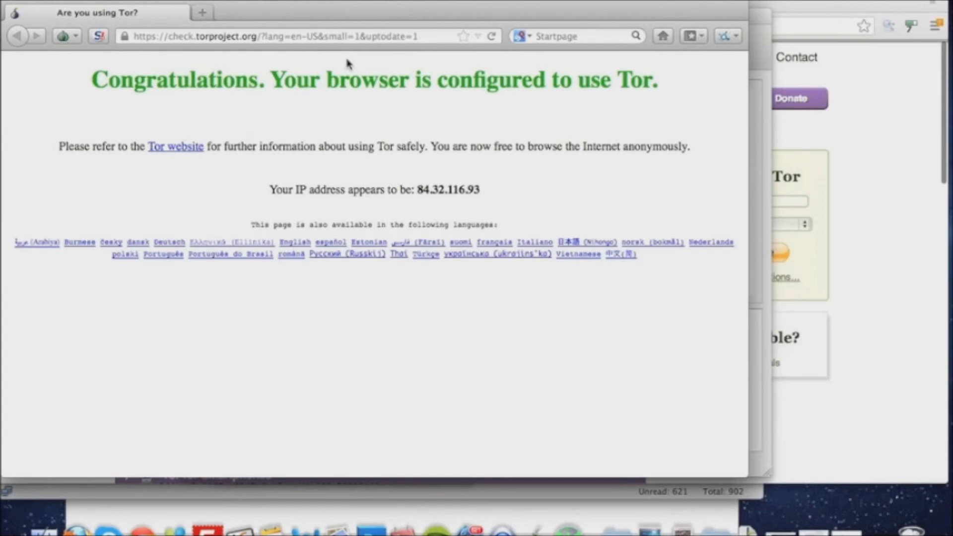
pyautogui.click(315, 36)
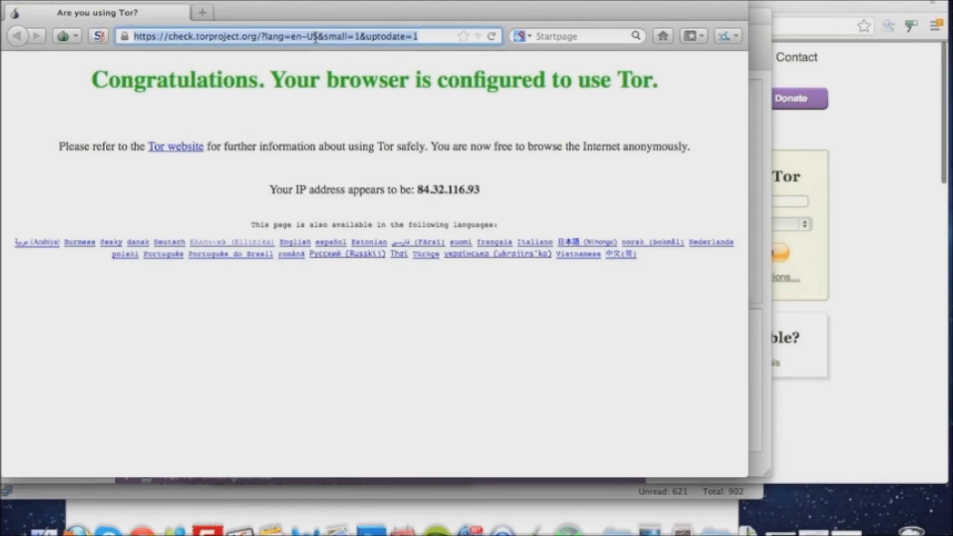
pyautogui.write('https')
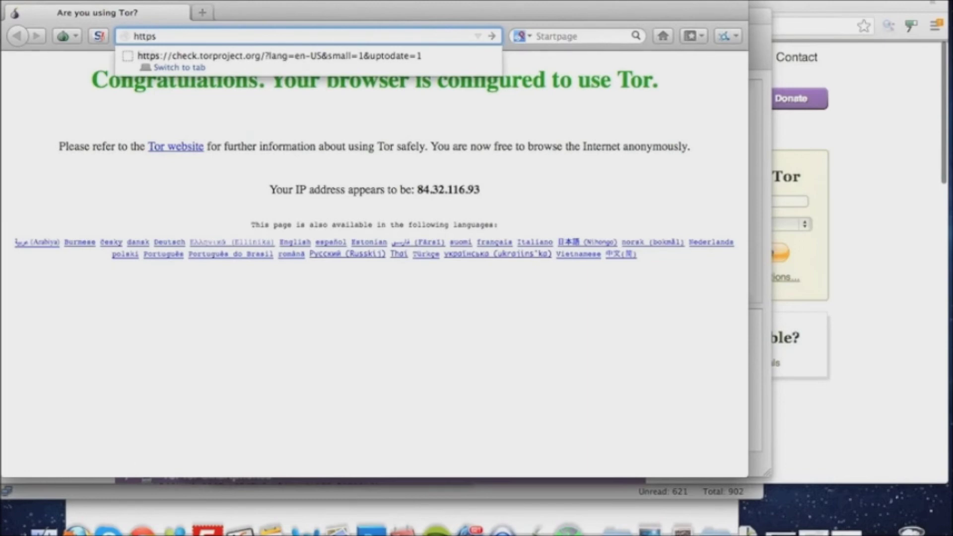
pyautogui.write(':thep')
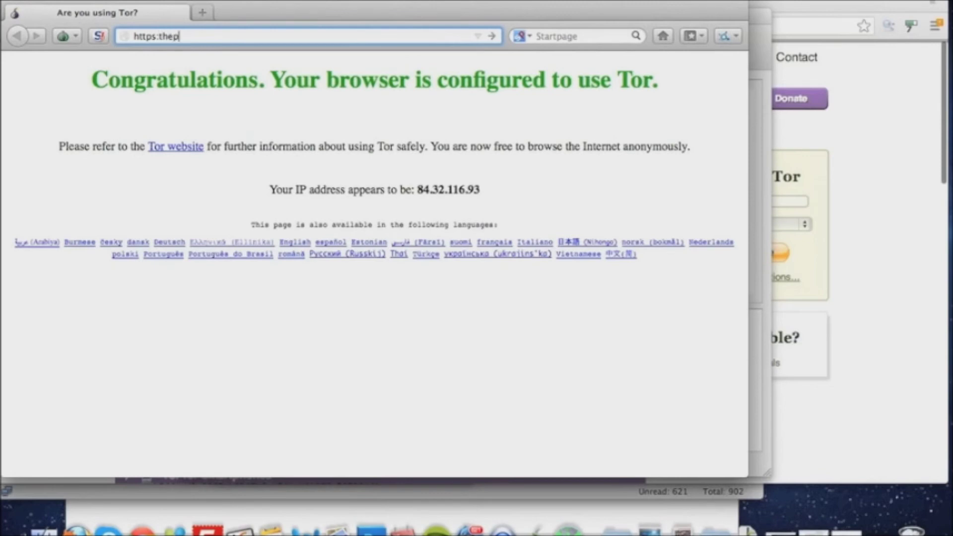
pyautogui.press('BackSpace')
pyautogui.press('BackSpace')
pyautogui.press('BackSpace')
pyautogui.press('BackSpace')
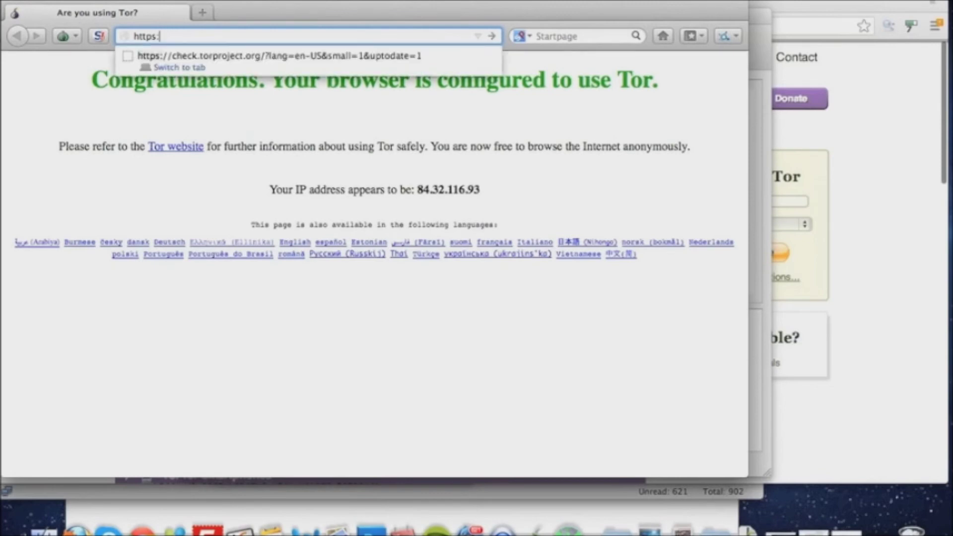
pyautogui.write('//')
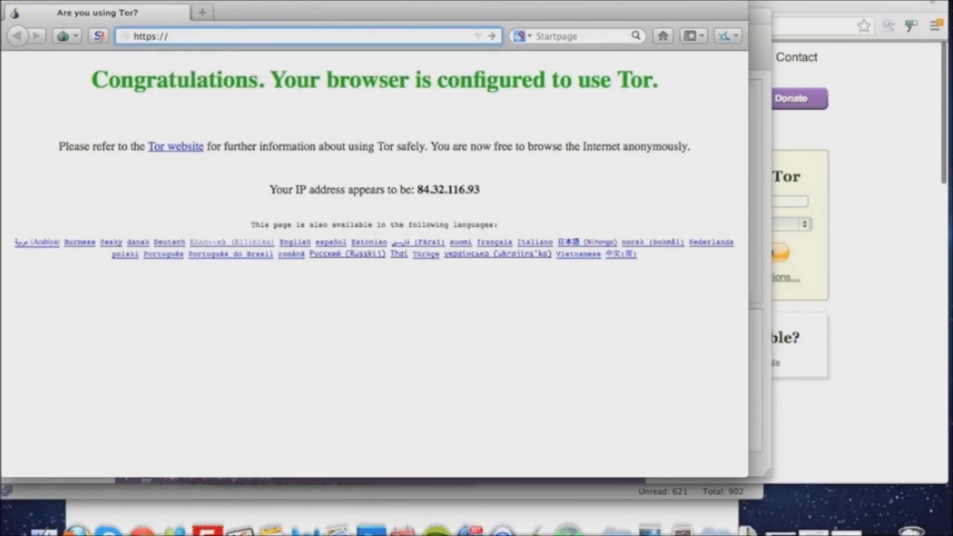
pyautogui.write('the')
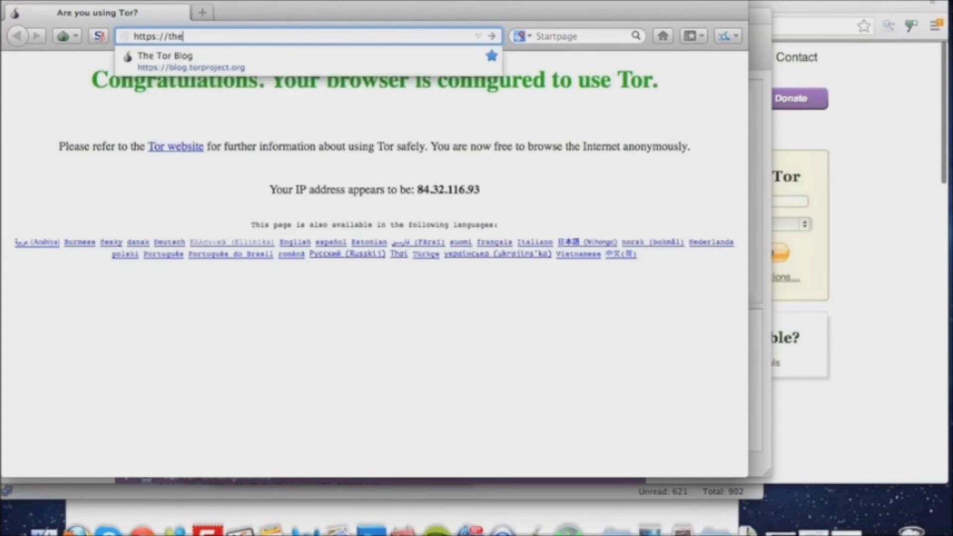
pyautogui.write('piratebay.se')
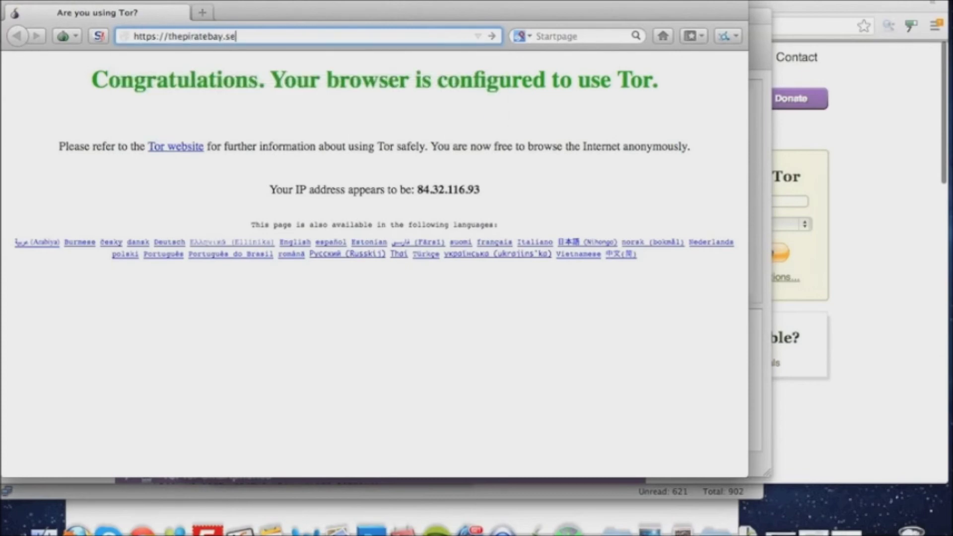
pyautogui.press('Return')
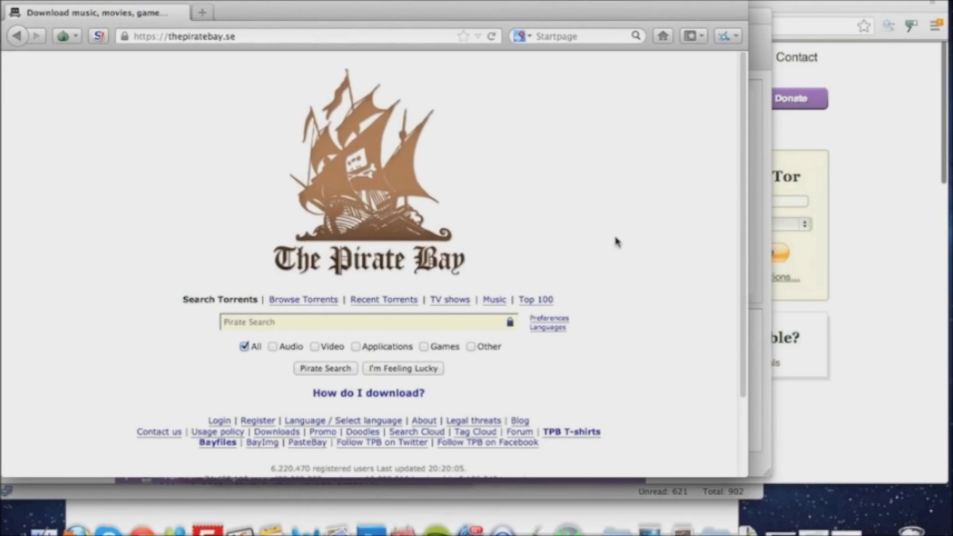
# Step: Switch between Tor Browser and the regular Chrome window, leaving Chrome in front
pyautogui.click(858, 206)
pyautogui.press('super+Tab')
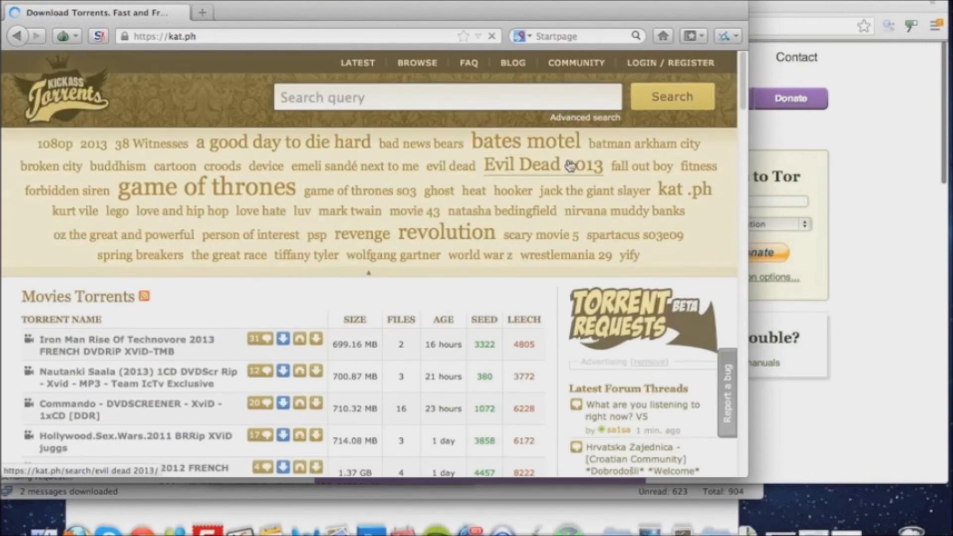
pyautogui.click(866, 217)
# Step: Load kat.ph in regular Chrome without Tor, then open Vidalia's Settings
pyautogui.click(442, 25)
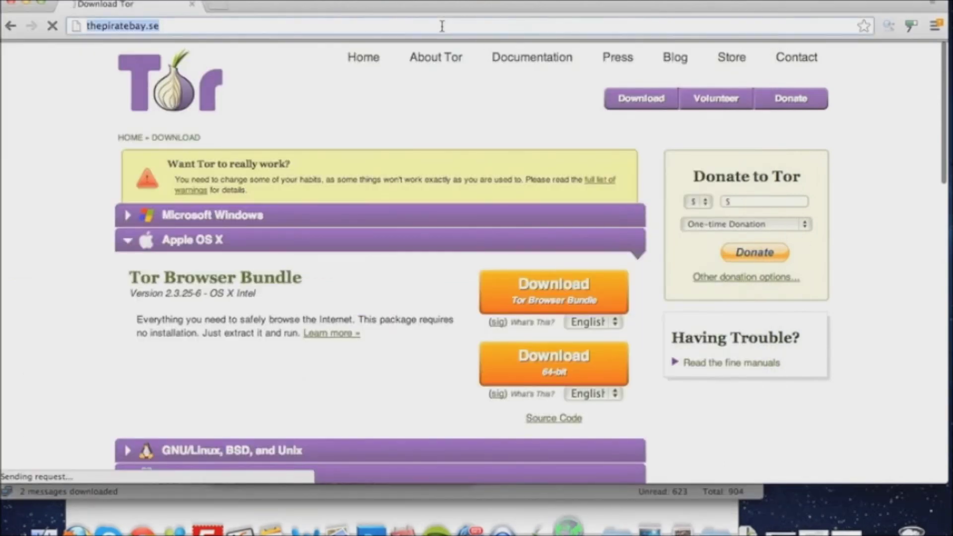
pyautogui.write('kat.ph')
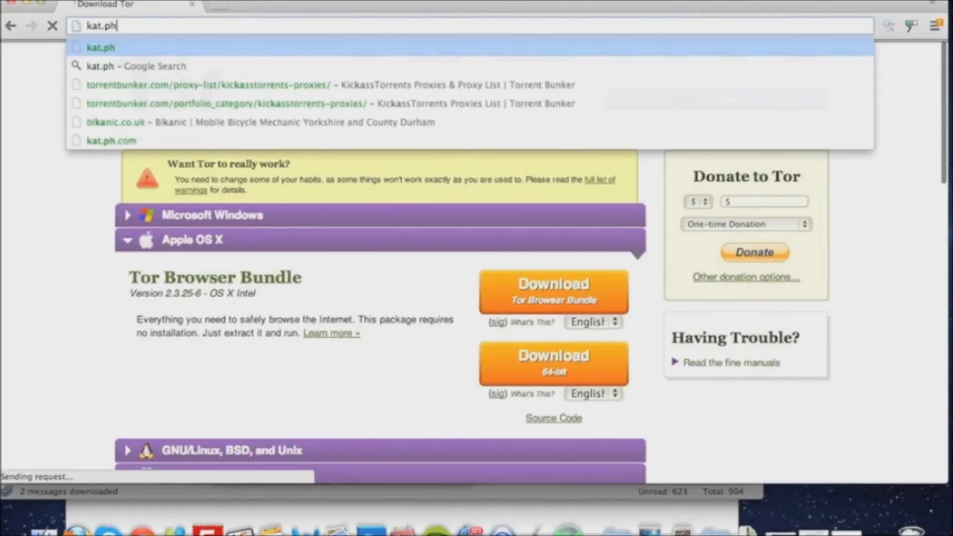
pyautogui.press('Return')
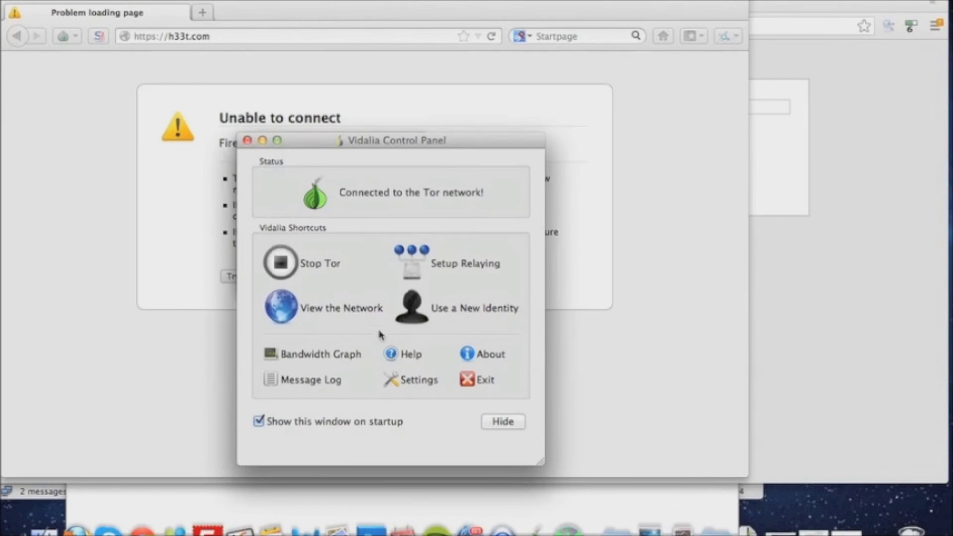
pyautogui.click(393, 381)
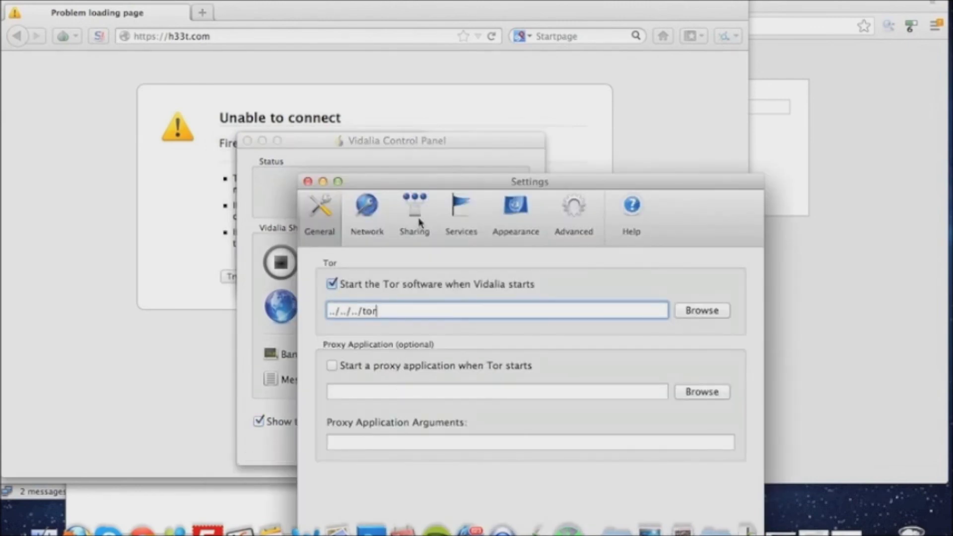
# Step: Close Vidalia Settings and view the Tor Bandwidth Usage graph (2.21 MB received, 457.20 KB sent)
pyautogui.click(308, 181)
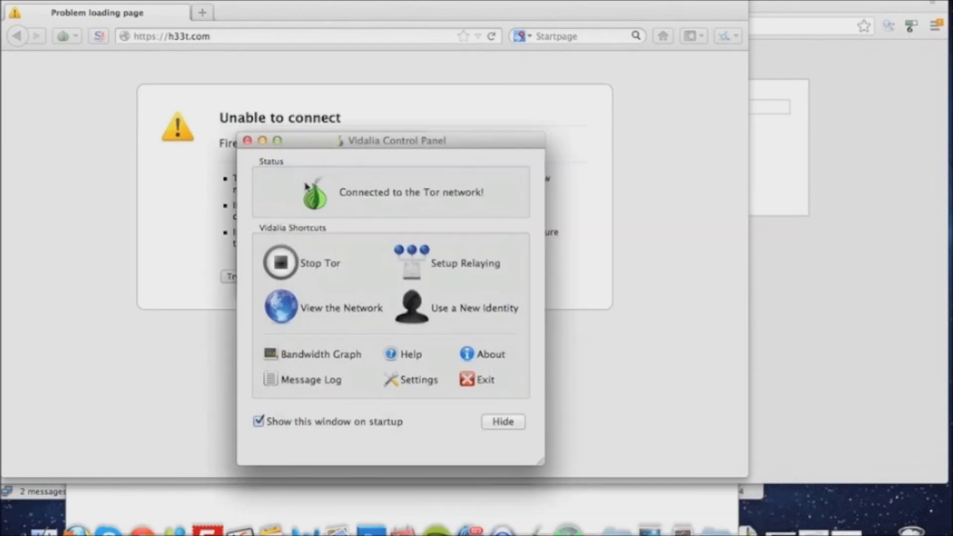
pyautogui.click(332, 354)
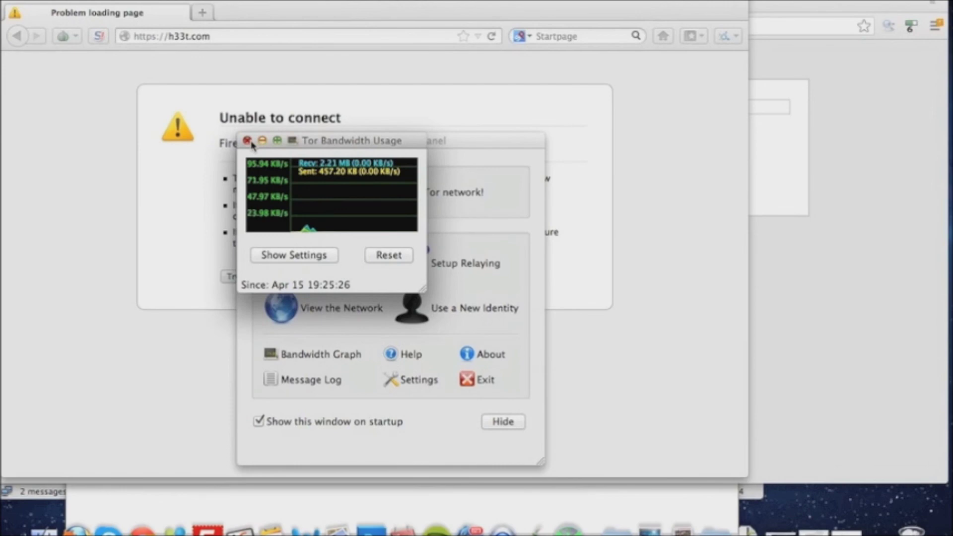